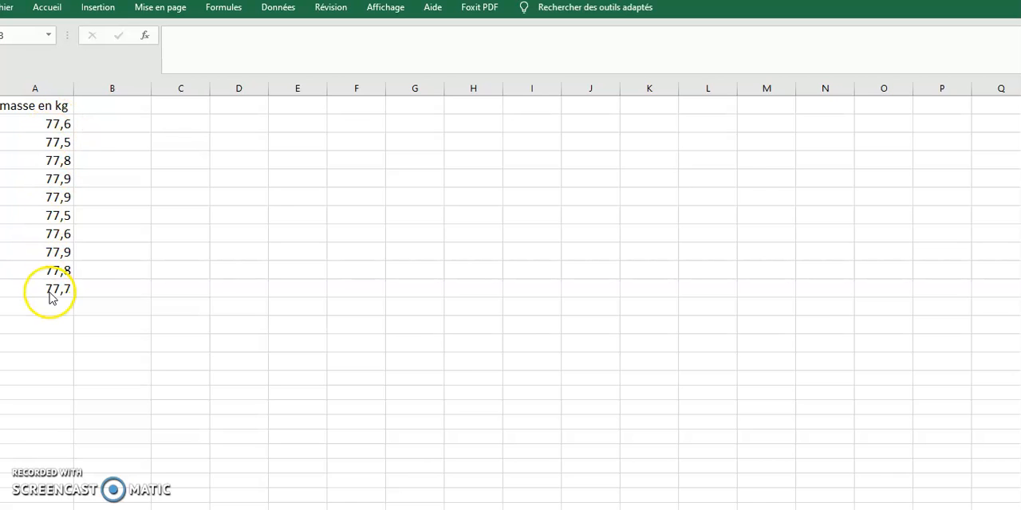
- Calculate the average of the ten masses in A13 with =MOYENNE(A2:A11)
left_click(47, 324)
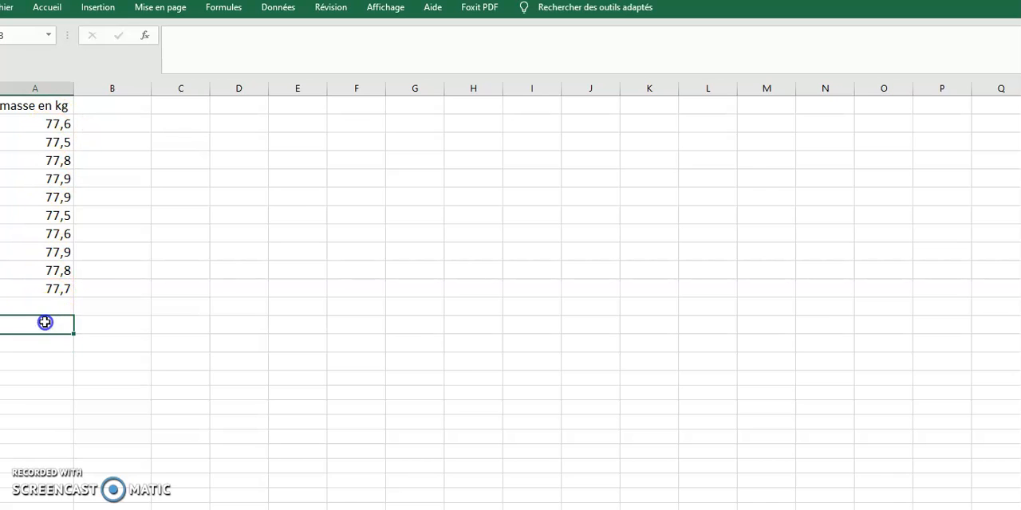
type("=moy")
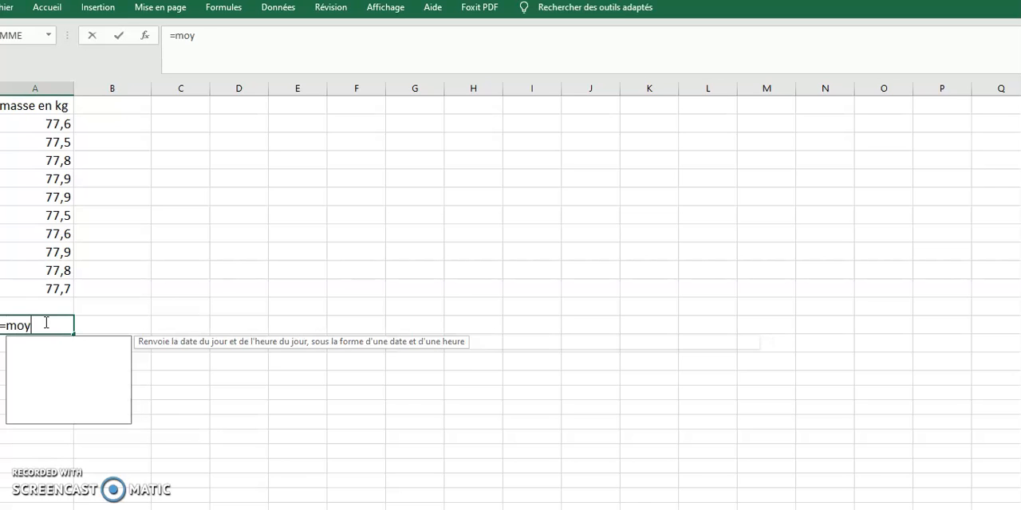
type("enne")
left_click(34, 343)
double_click(34, 351)
left_click(58, 288)
left_click_drag(57, 288, 53, 122)
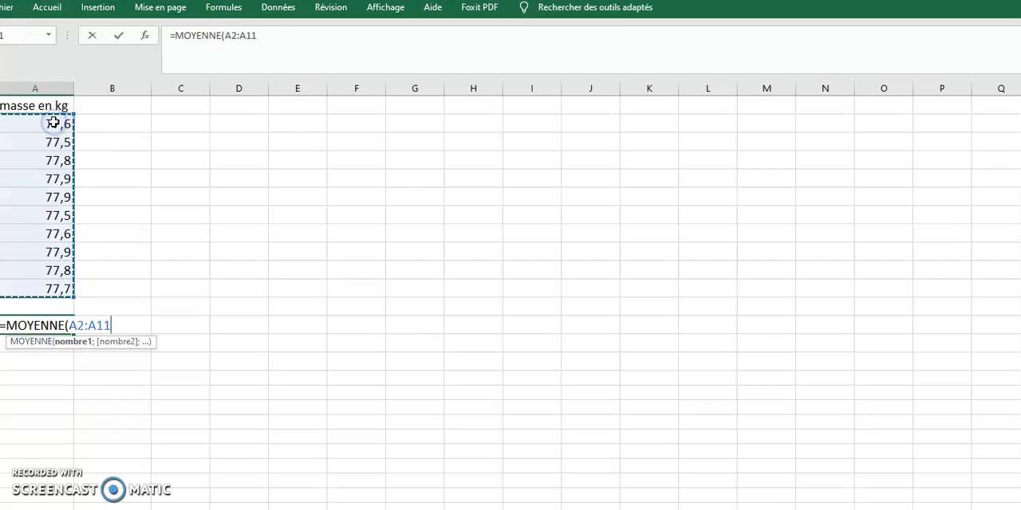
type(")")
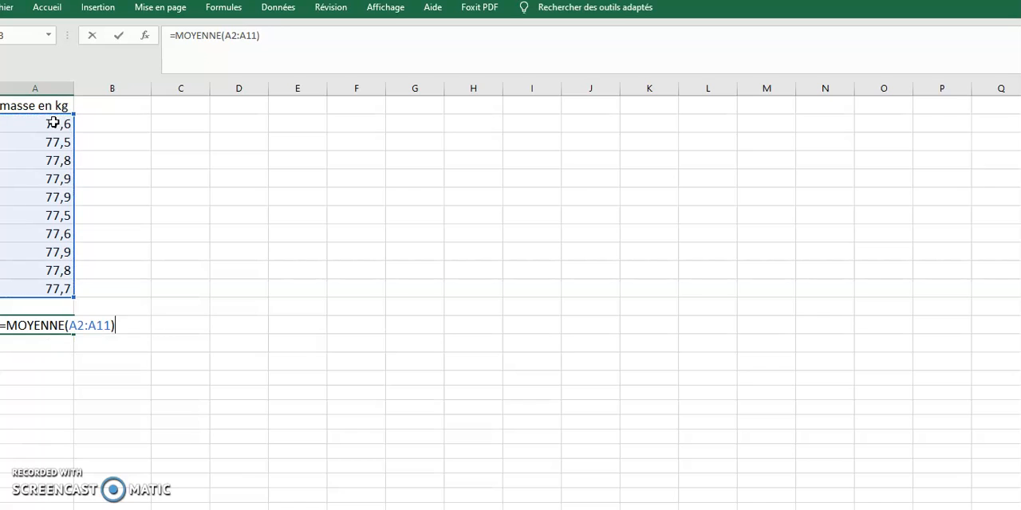
key("Return")
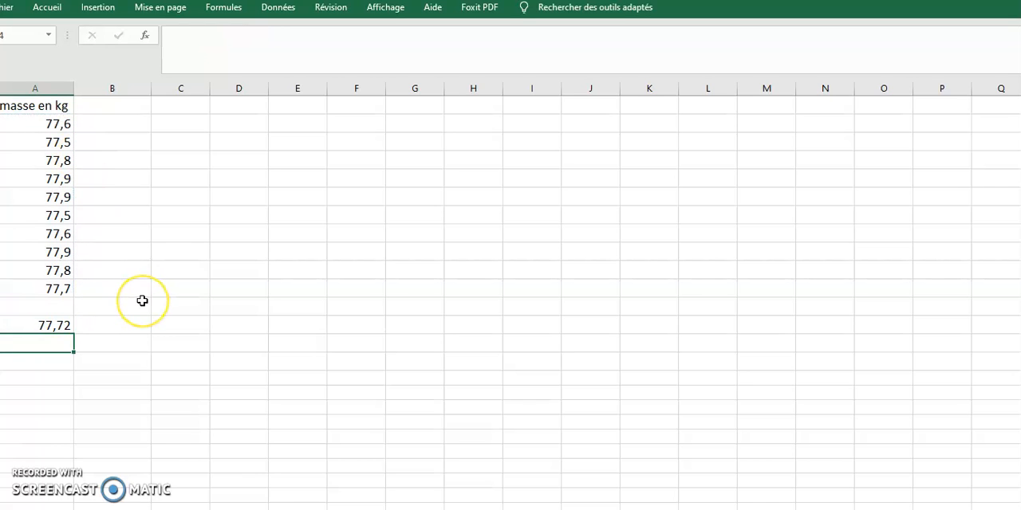
- Calculate the standard deviation of the masses in A14 with =ECARTYPE(A2:A11)
left_click(56, 343)
double_click(41, 342)
type("=ecart")
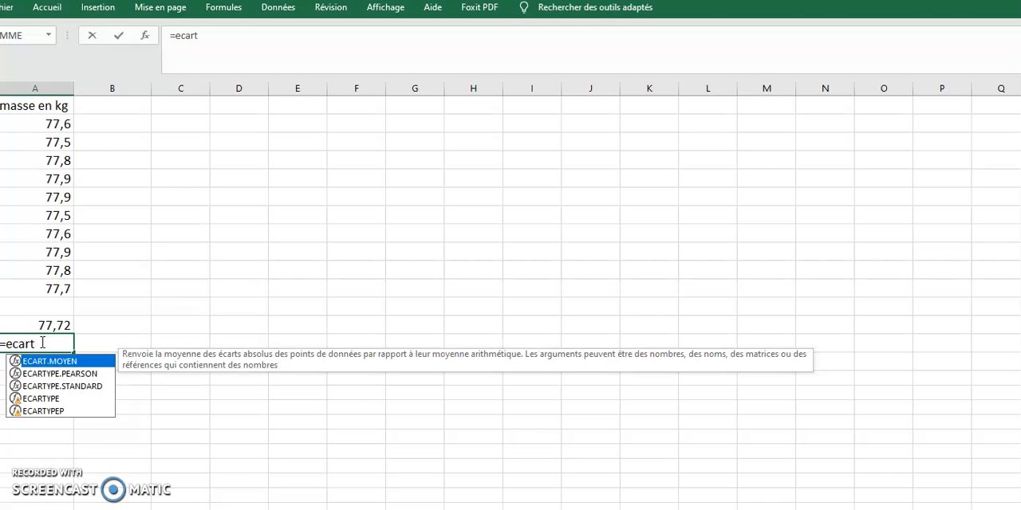
double_click(40, 399)
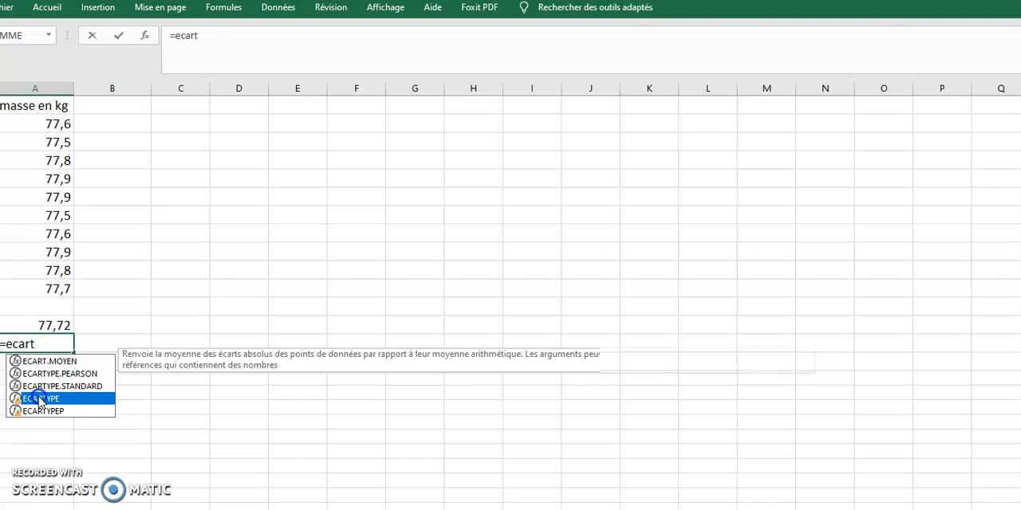
left_click_drag(57, 287, 58, 127)
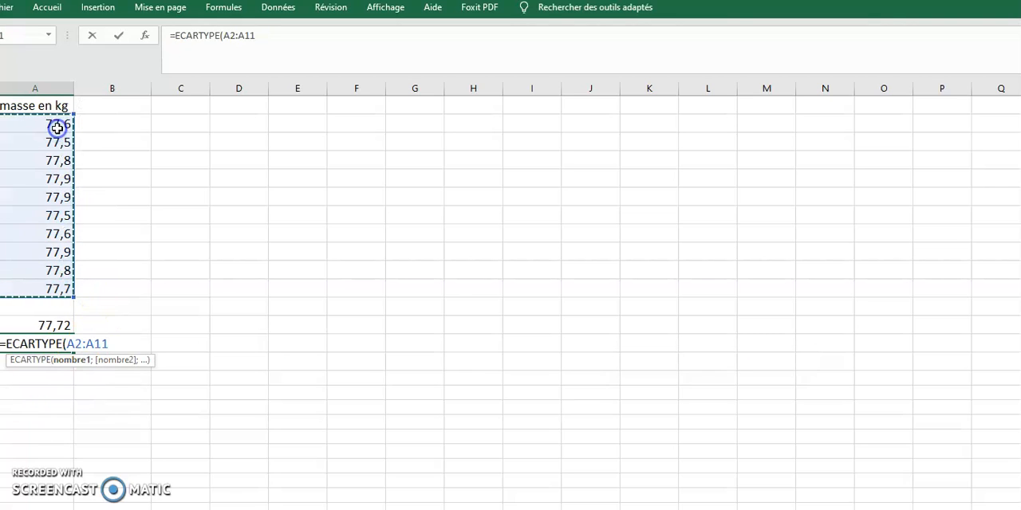
type(")")
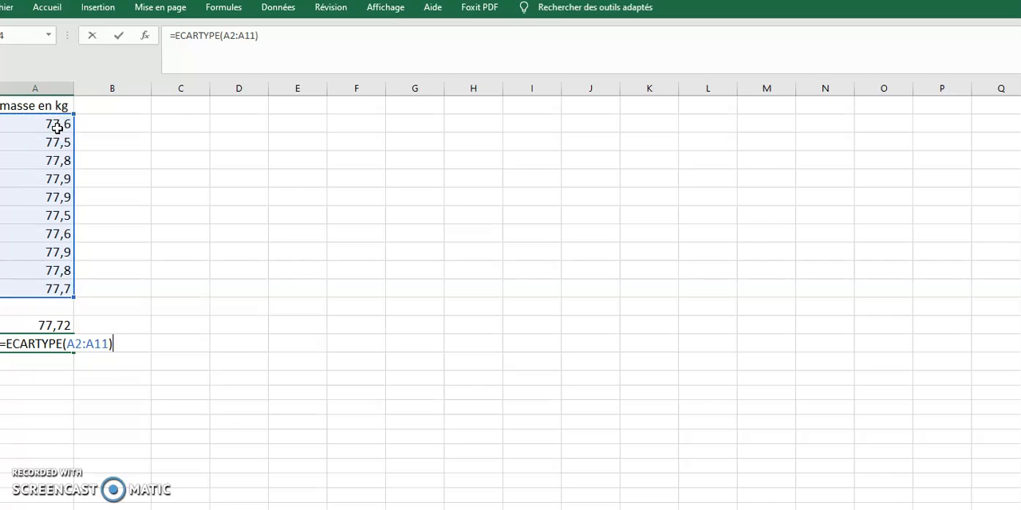
key("Return")
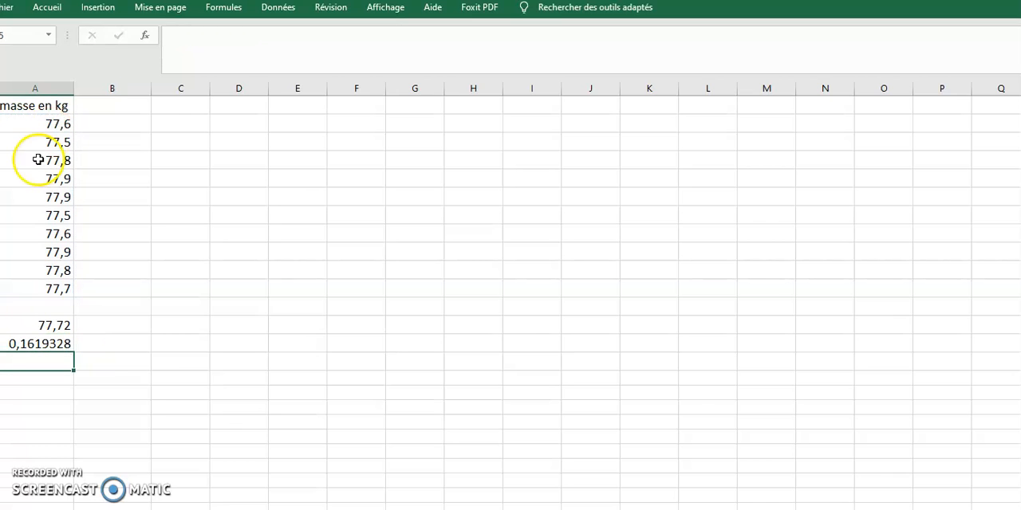
- Calculate the uncertainty of the mean in A15 with =A14/RACINE(10)
left_click(52, 362)
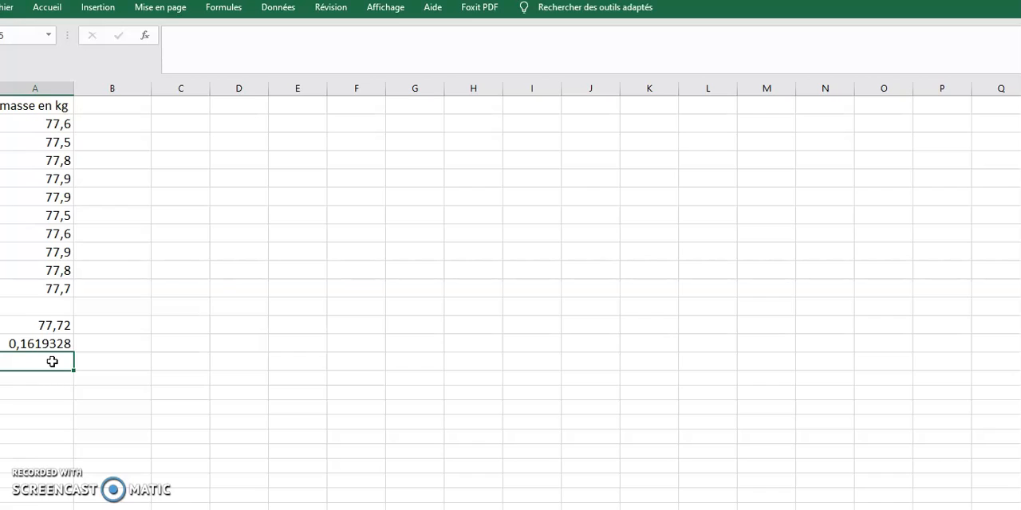
left_click(52, 362)
type("=")
left_click(50, 345)
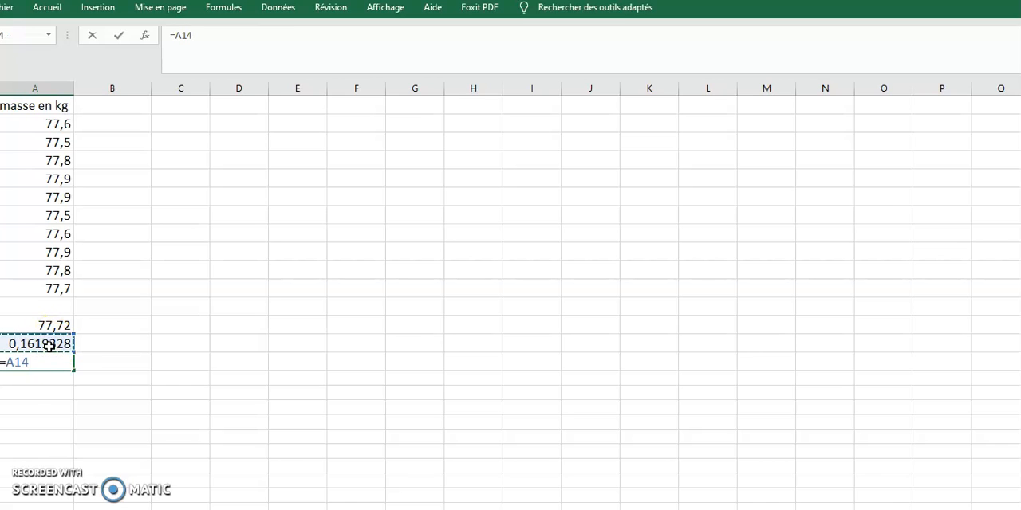
type("/racin")
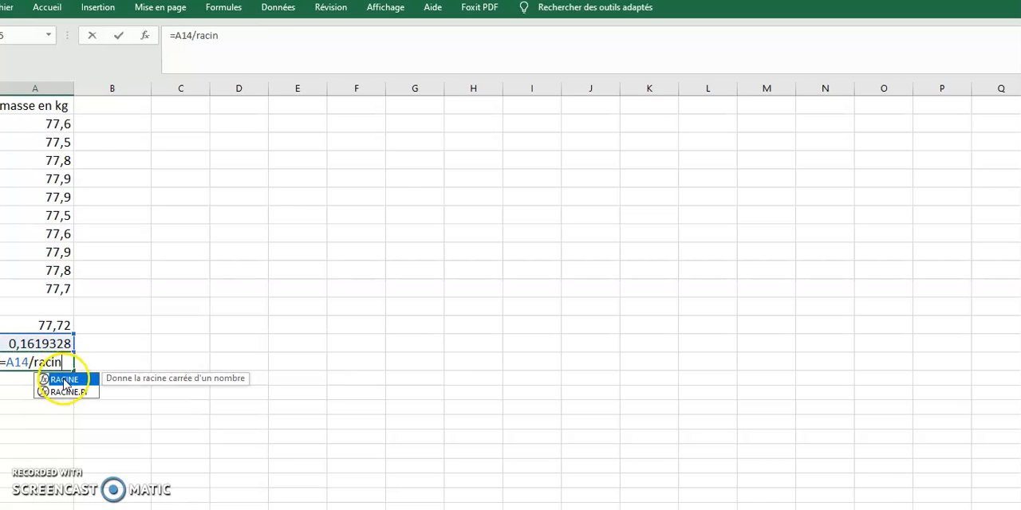
double_click(64, 382)
type("10)")
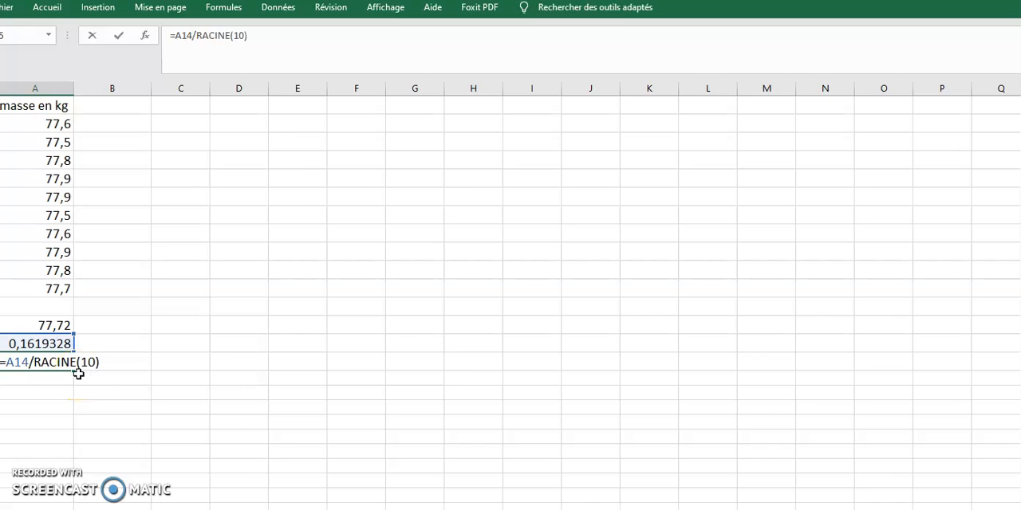
key("Return")
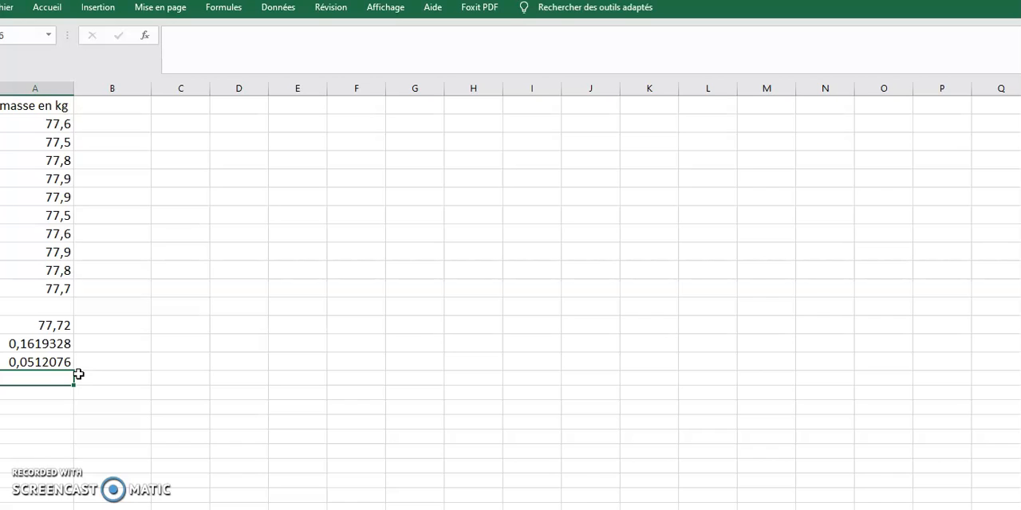
- Replace the uncertainty formula in A15 with the rounded-up value 0,06
left_click(55, 327)
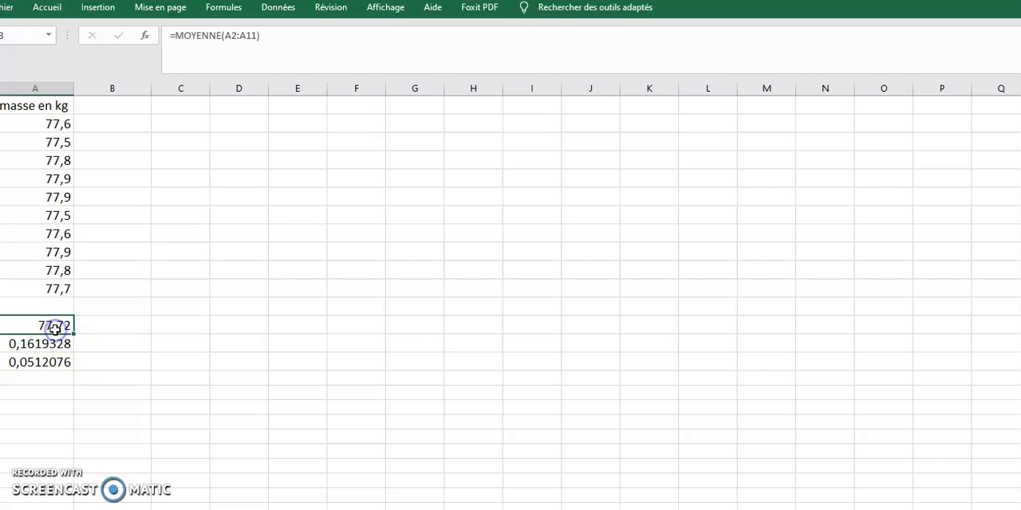
left_click(61, 362)
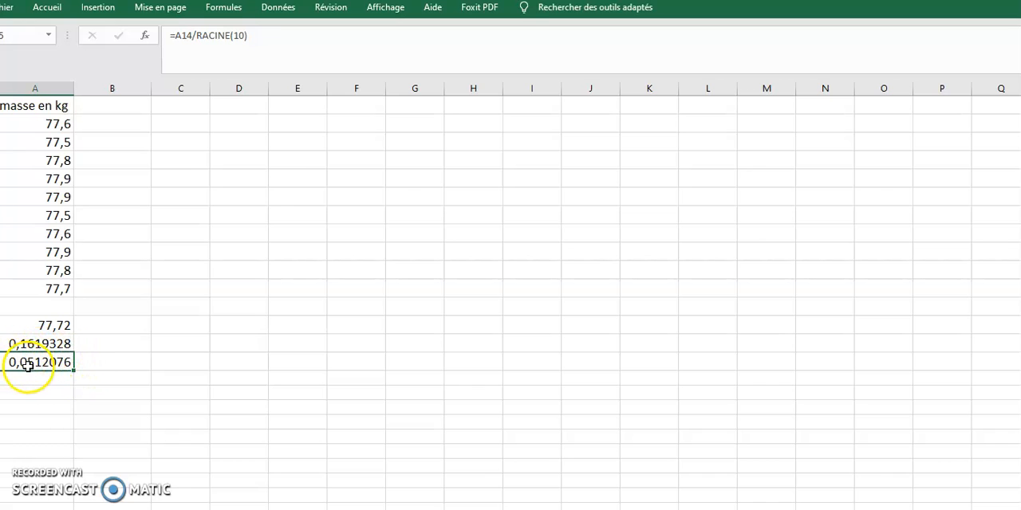
type("0,06")
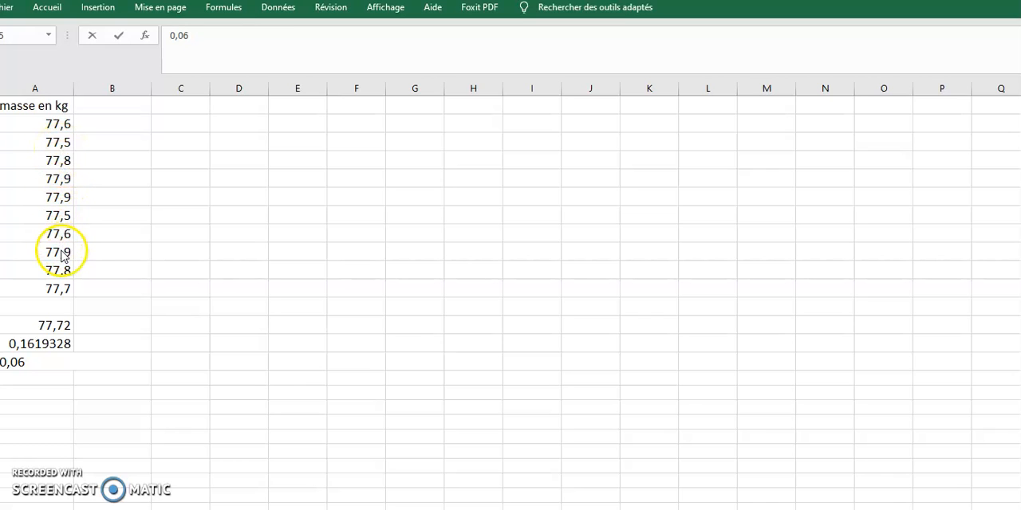
- Start the class limits in column B with 77,0 in B2 and the formula =B2+0,2 in B3
left_click(97, 125)
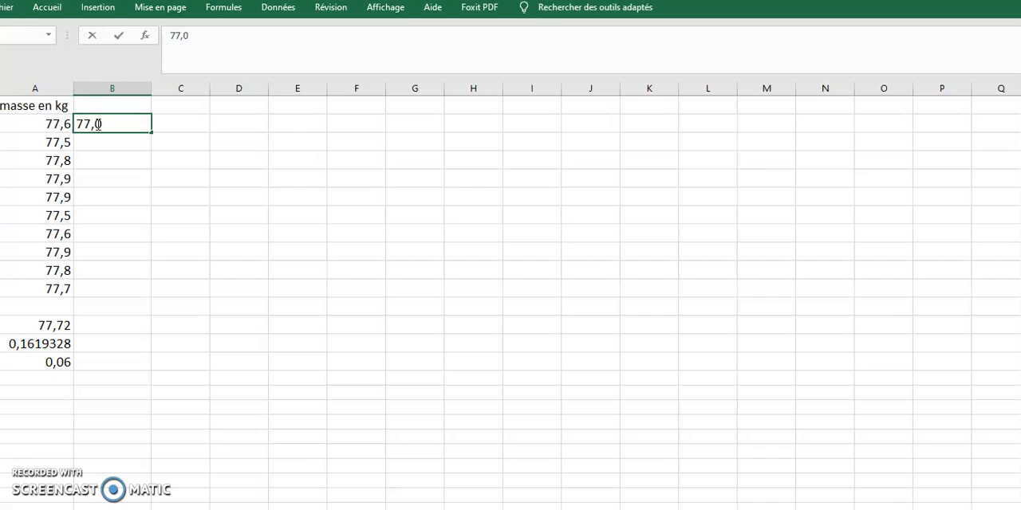
left_click(95, 141)
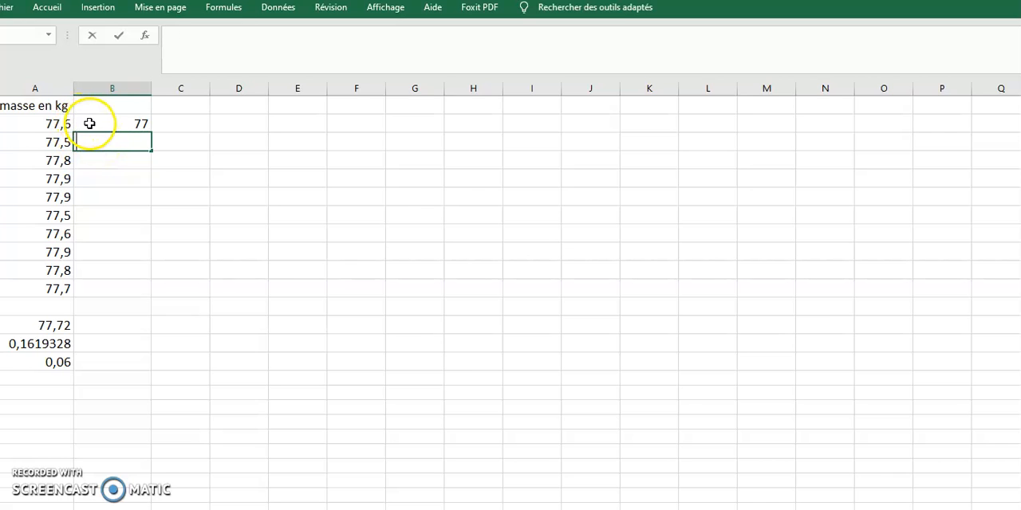
type("=")
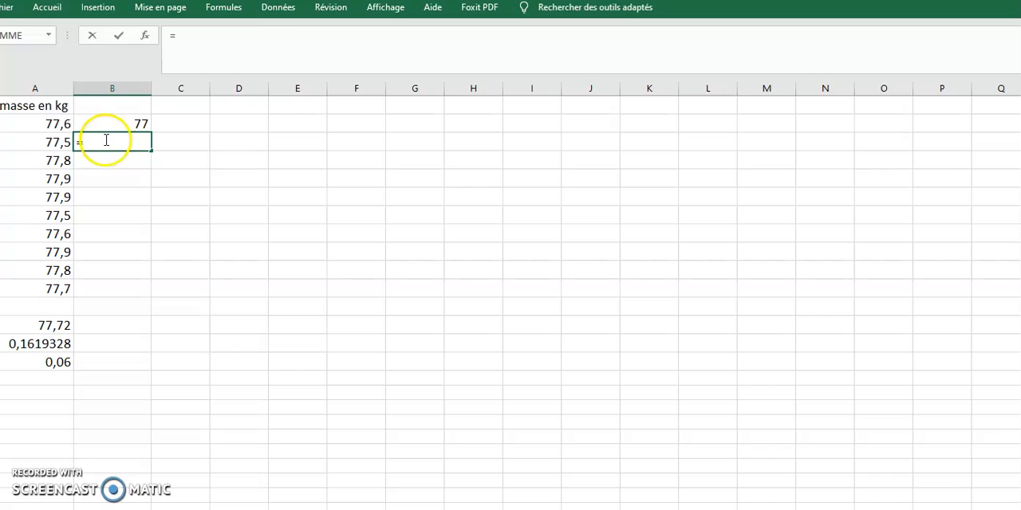
left_click(111, 121)
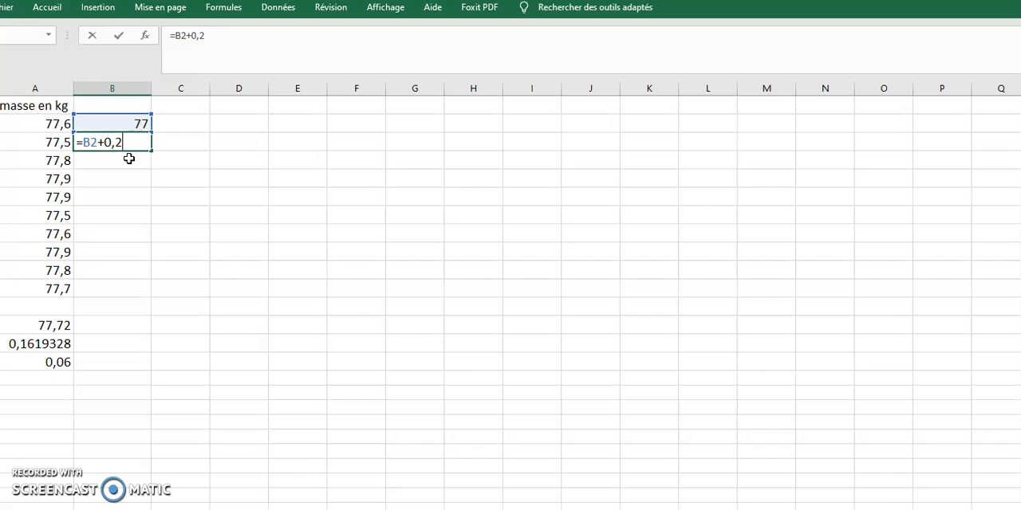
key("Return")
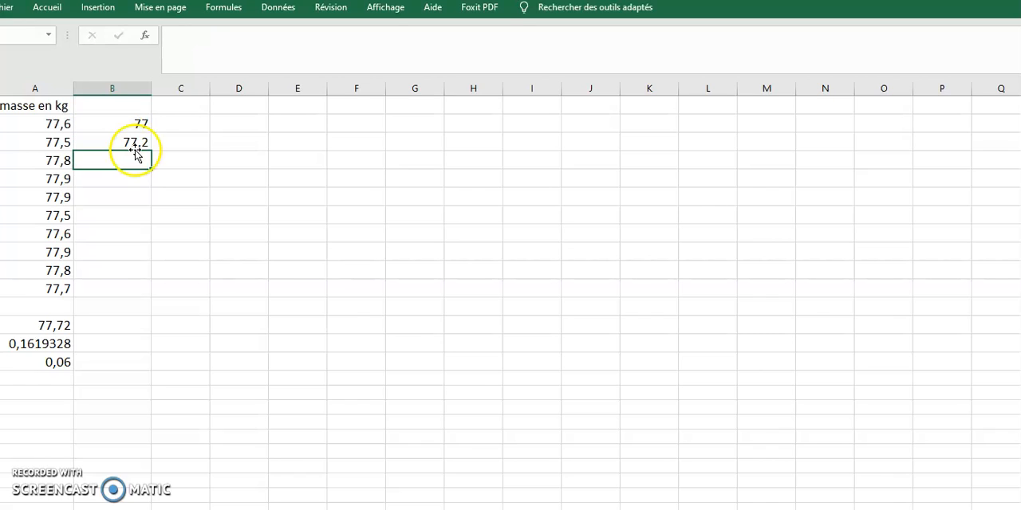
- Fill the class limit formula from B3 down to B11
left_click(133, 144)
left_click_drag(151, 151, 120, 293)
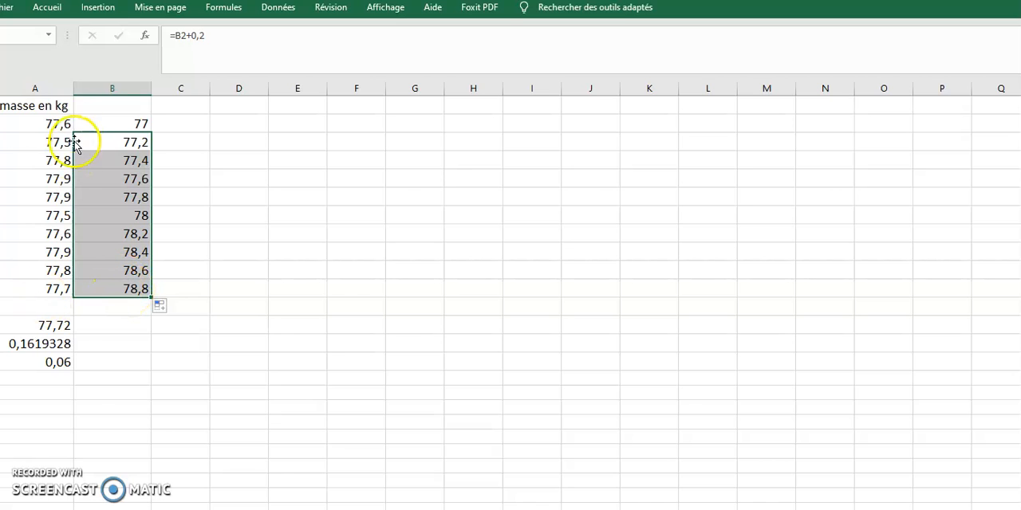
left_click(200, 259)
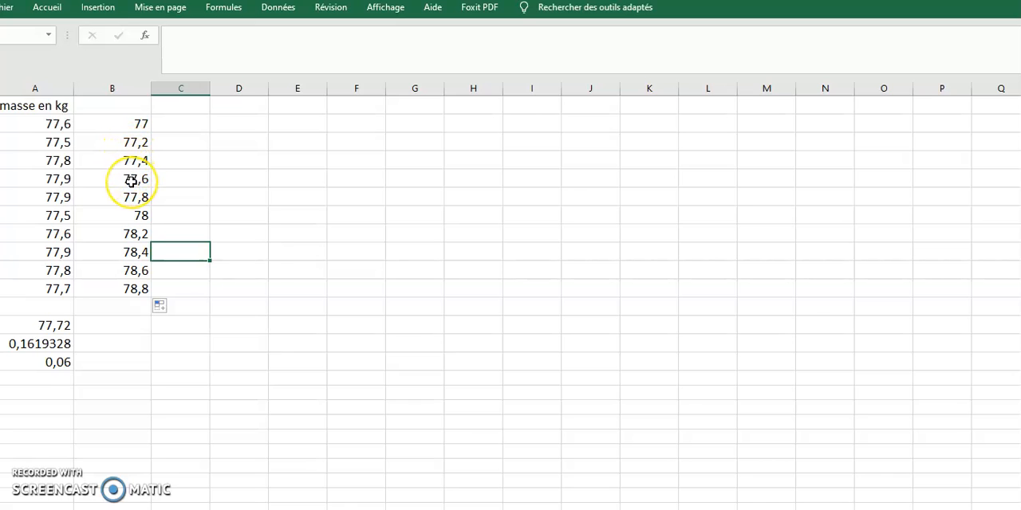
- Select the masses and class limits in A2:B11 and open the Histogramme tool of the Utilitaire d'analyse
left_click_drag(68, 125, 101, 292)
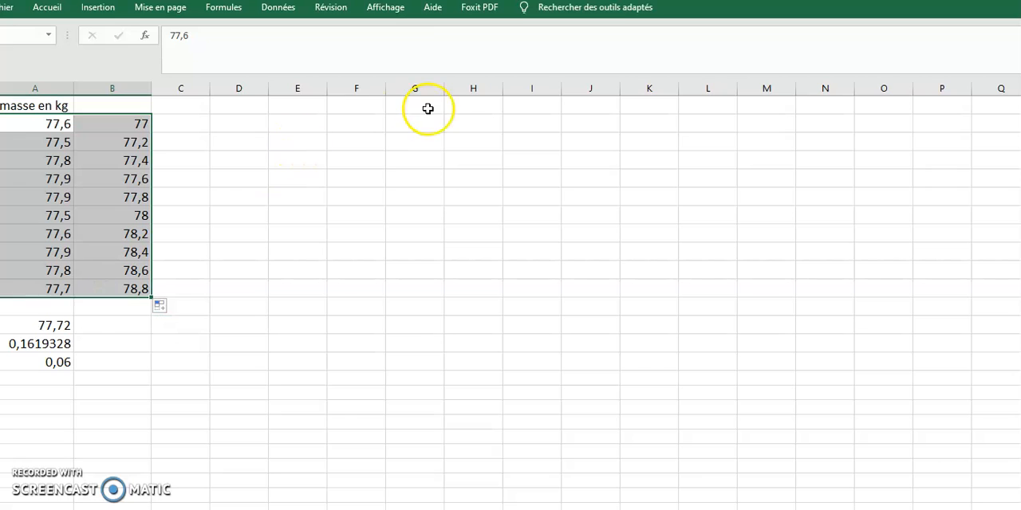
left_click(268, 8)
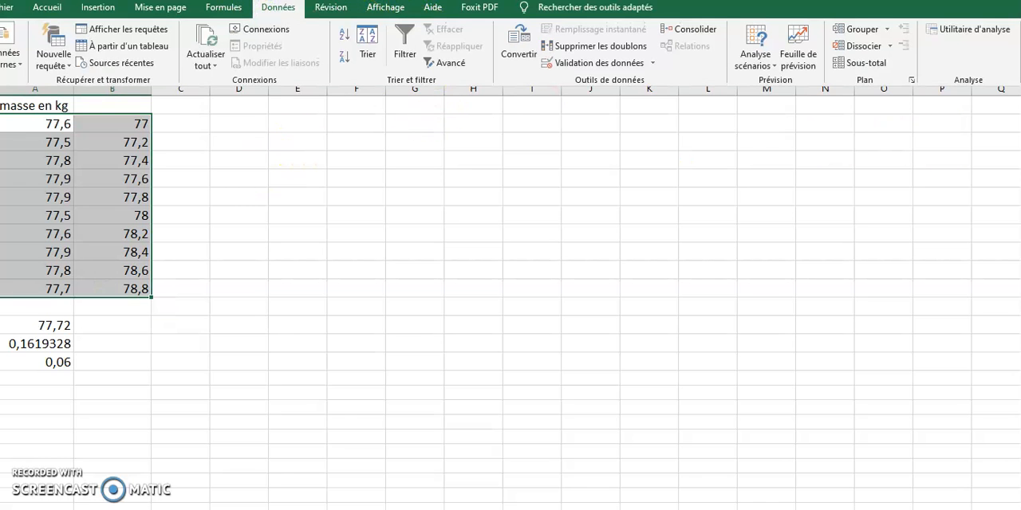
left_click(971, 36)
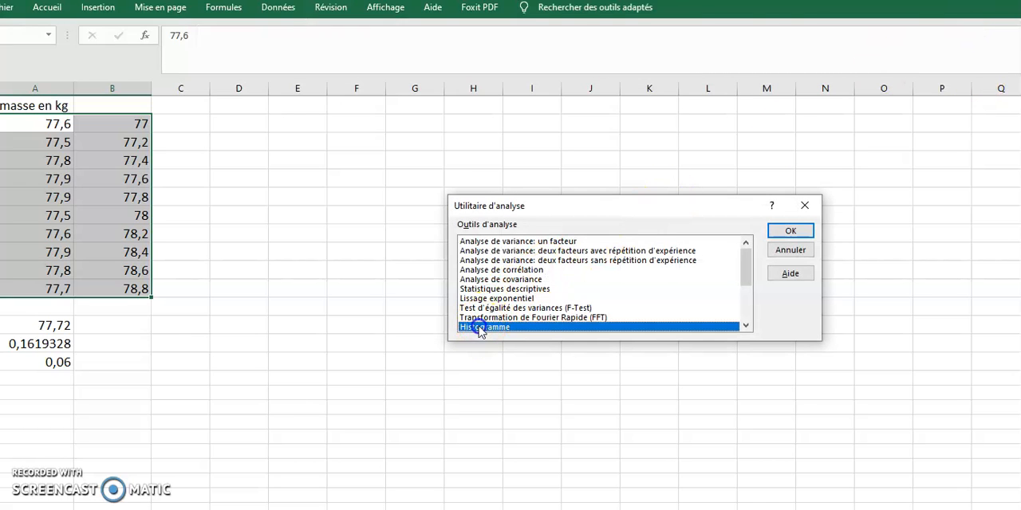
left_click(789, 232)
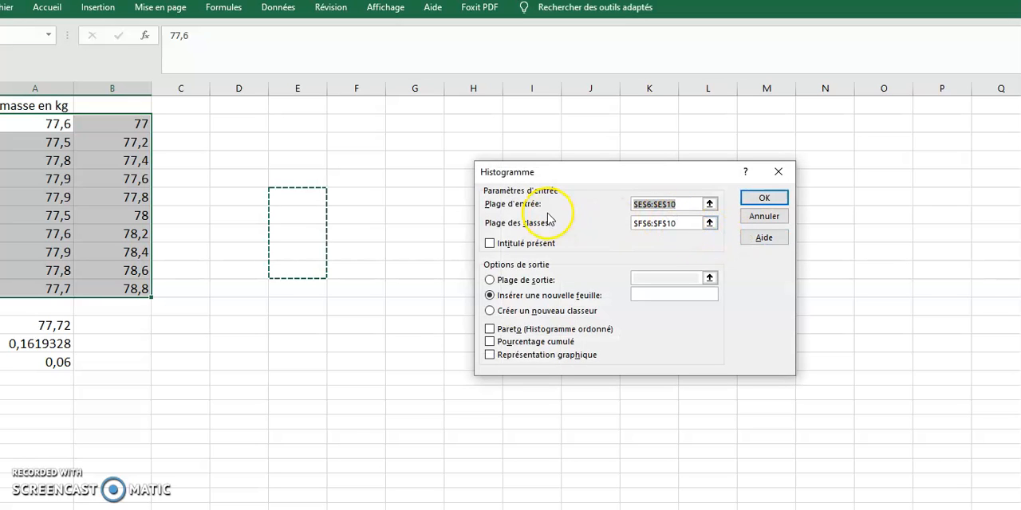
- Set the histogram's input range to the masses in $A$2:$A$11
left_click(676, 210)
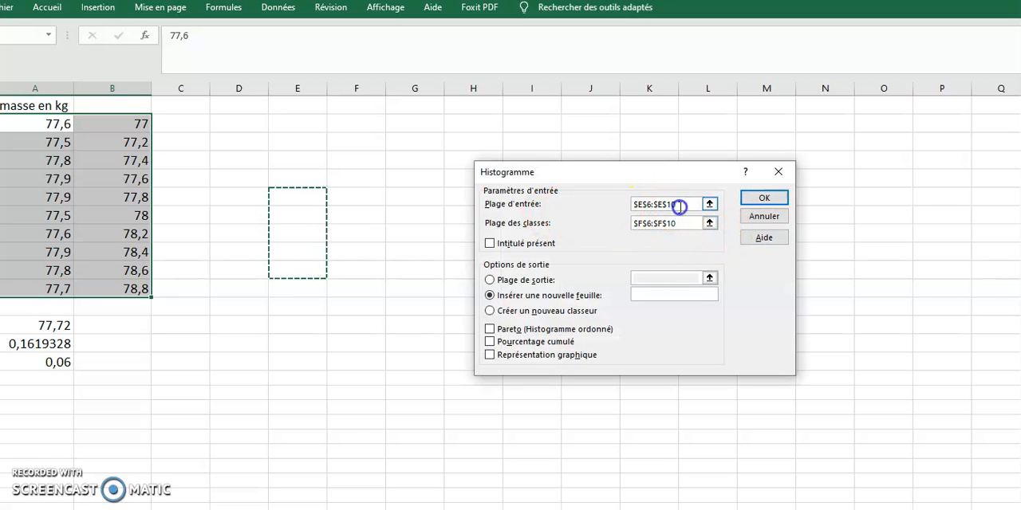
double_click(630, 209)
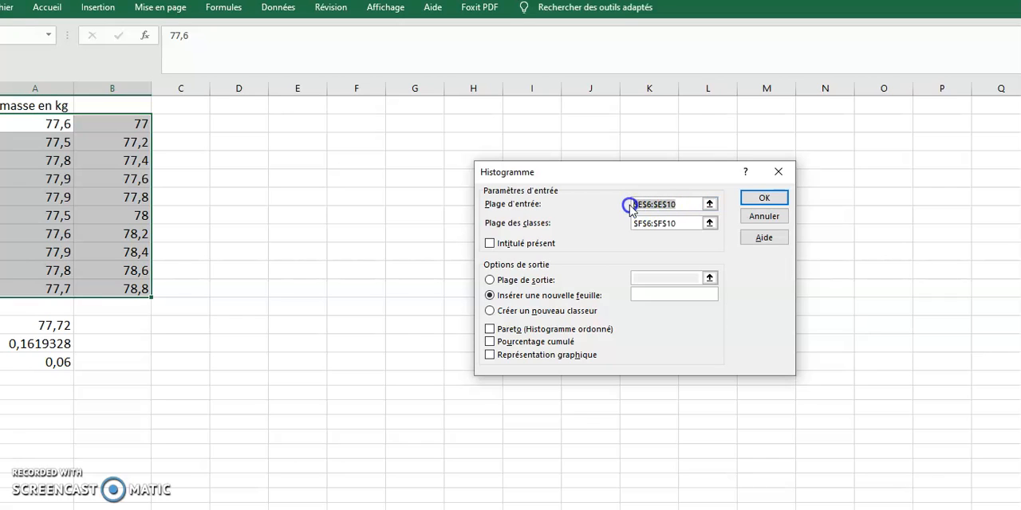
key("BackSpace")
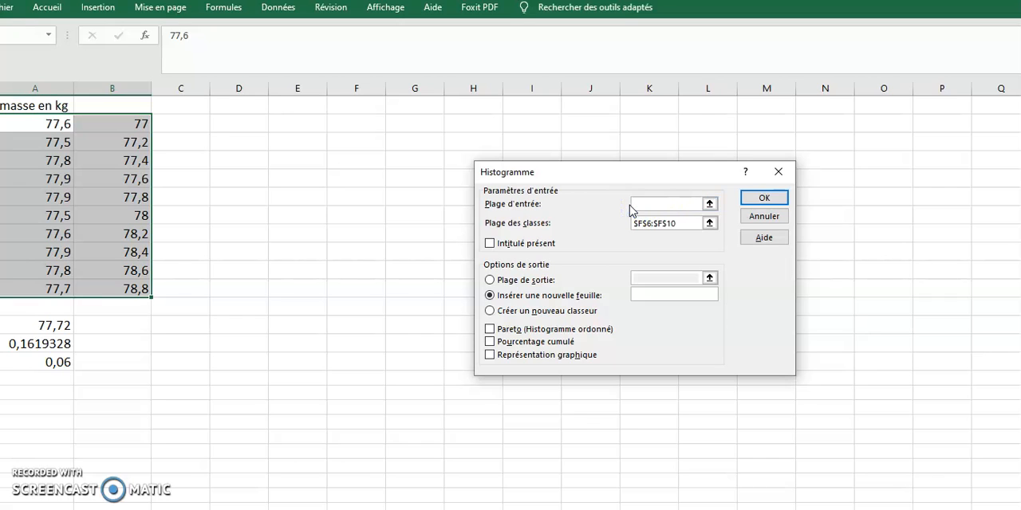
left_click_drag(36, 126, 53, 289)
- Set the histogram's class range to $B$2:$B$11 and generate the frequency table on a new sheet
left_click(672, 223)
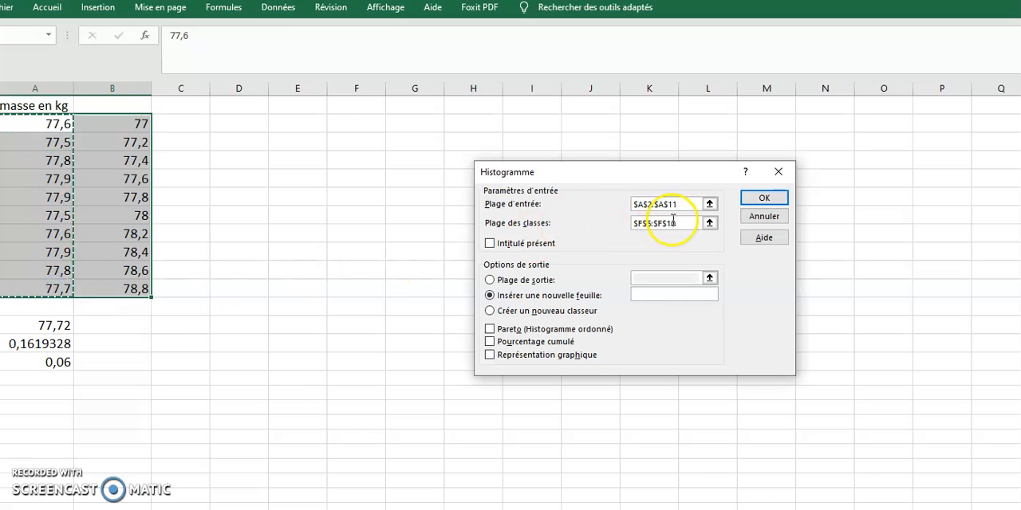
left_click_drag(678, 223, 641, 229)
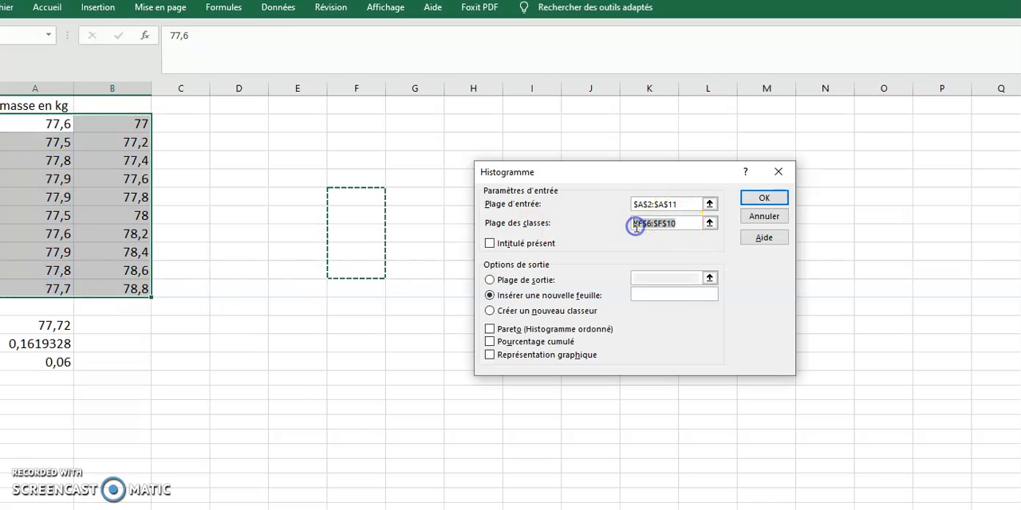
key("BackSpace")
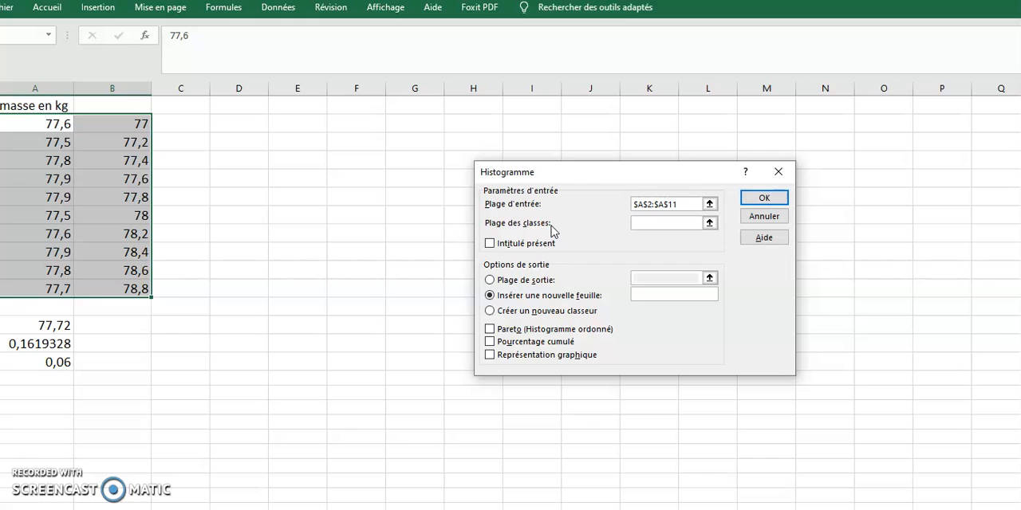
left_click(125, 128)
left_click_drag(124, 143, 132, 290)
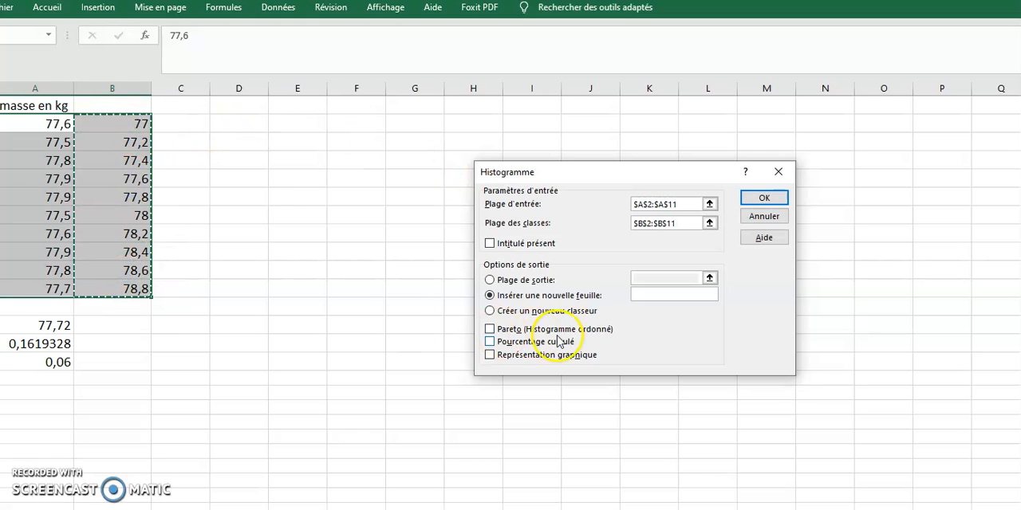
left_click(757, 197)
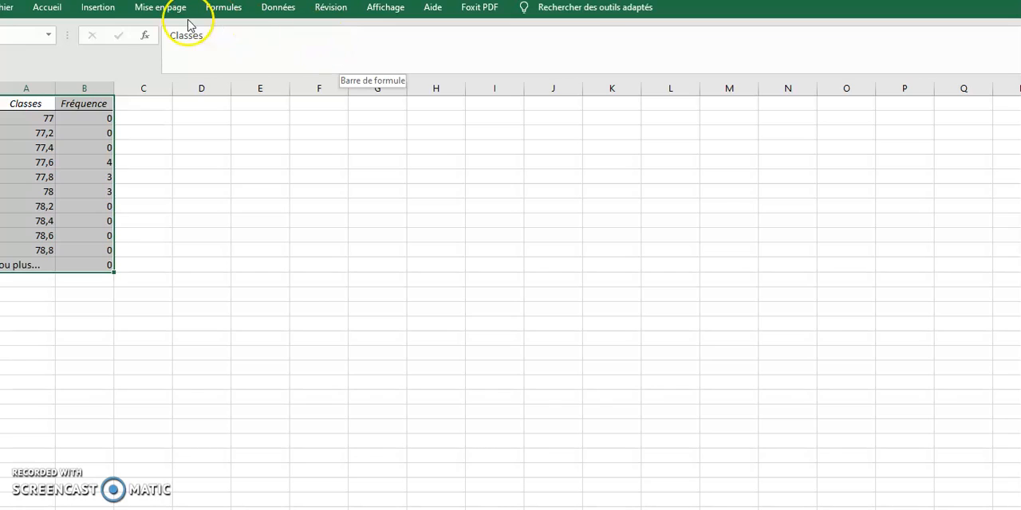
- Insert a Histogramme groupé chart of the Classes and Fréquence table and place it beside the data
left_click(98, 8)
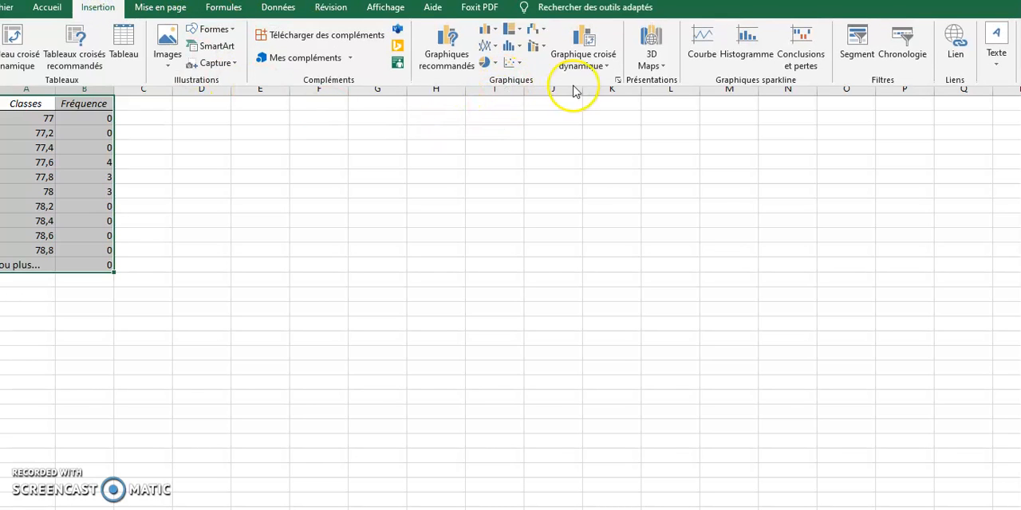
left_click(618, 80)
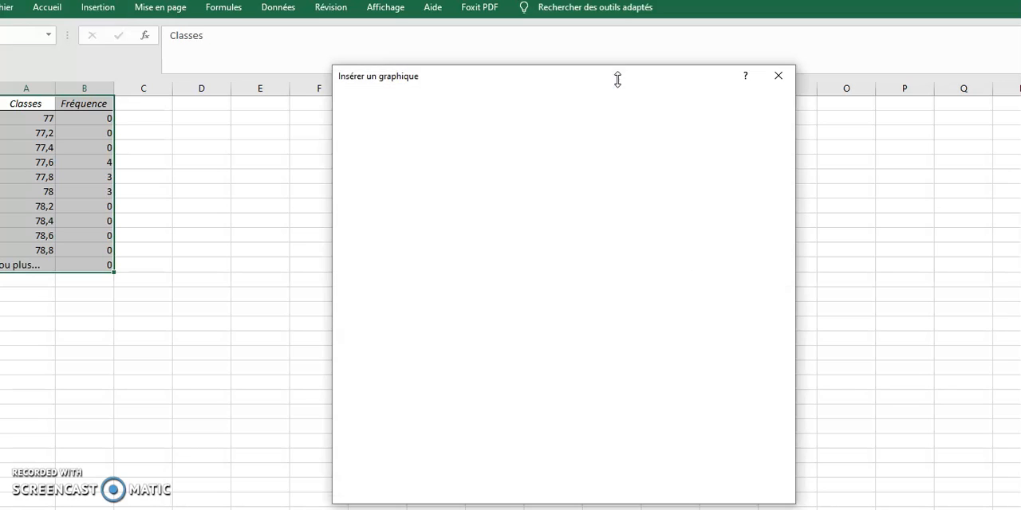
left_click(422, 226)
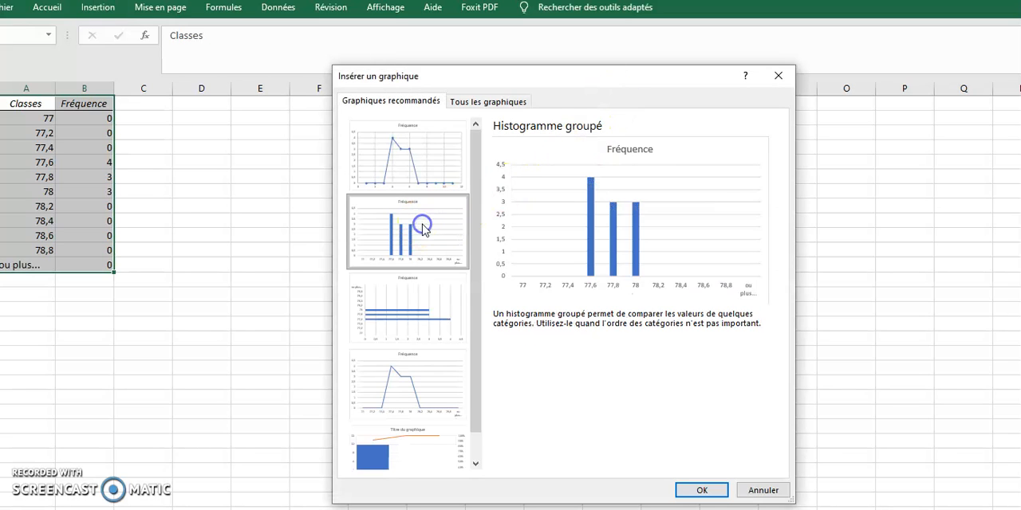
left_click(691, 488)
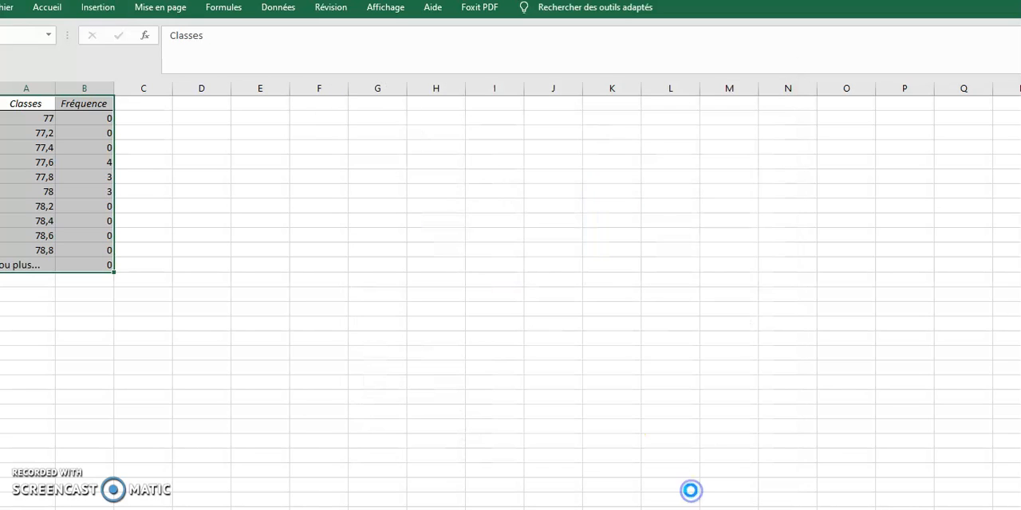
left_click_drag(620, 247, 469, 179)
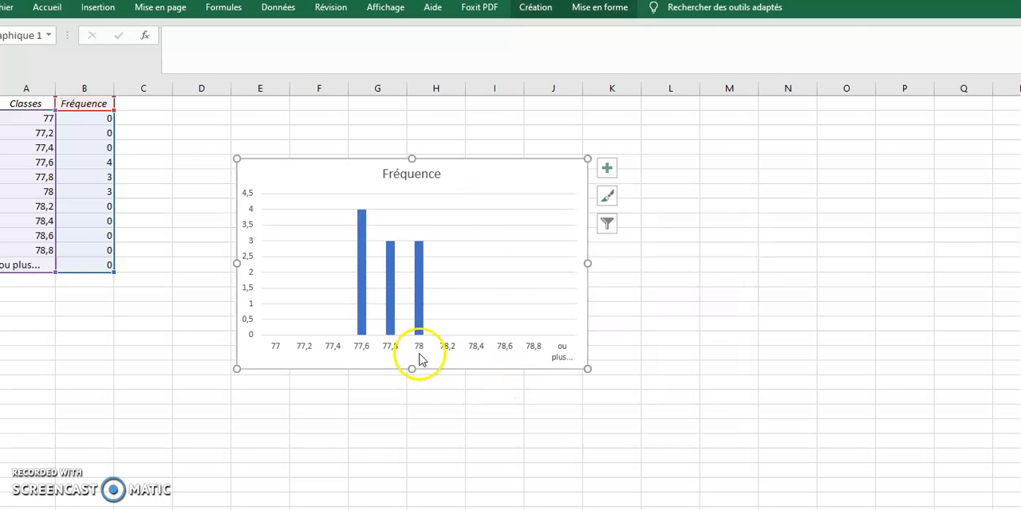
- Add axis titles to the chart and name the horizontal axis "masse en kg"
left_click(608, 170)
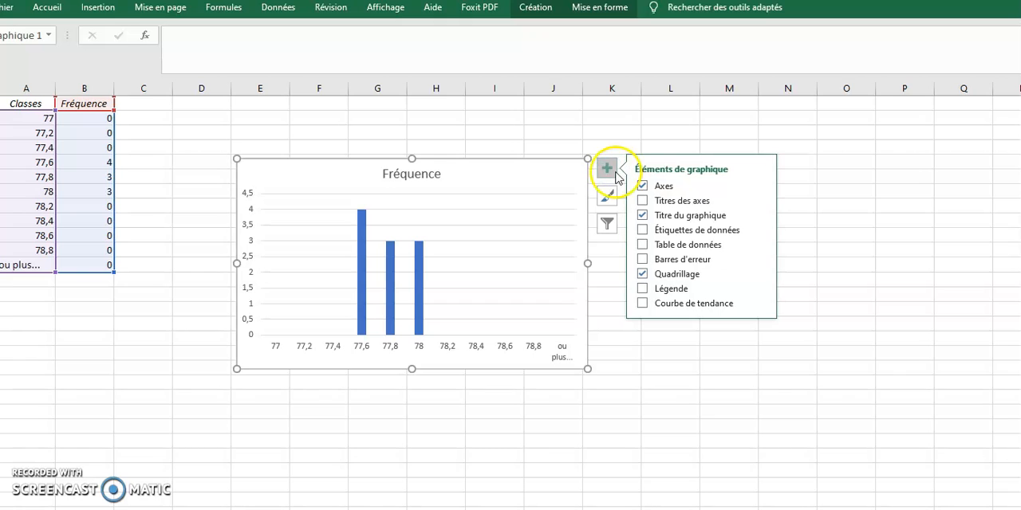
left_click(648, 202)
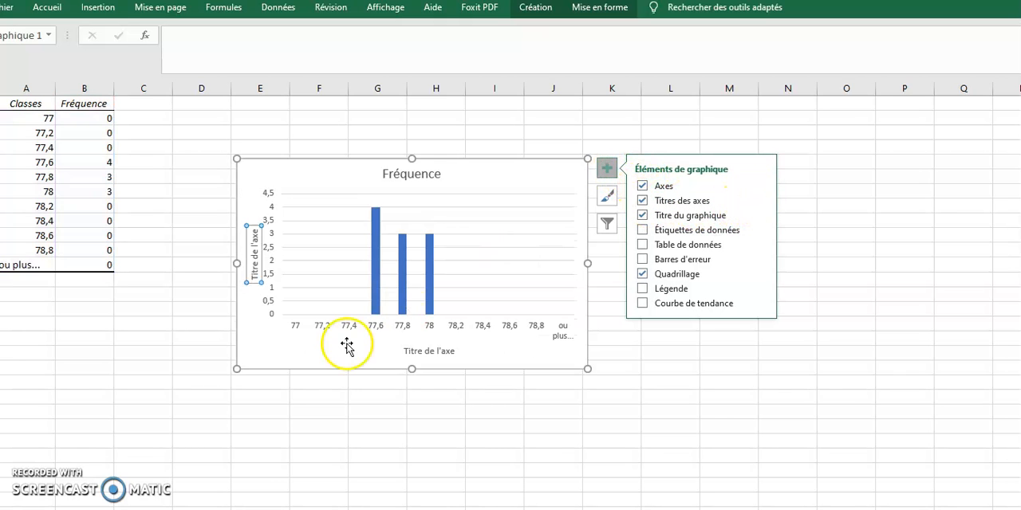
left_click(423, 350)
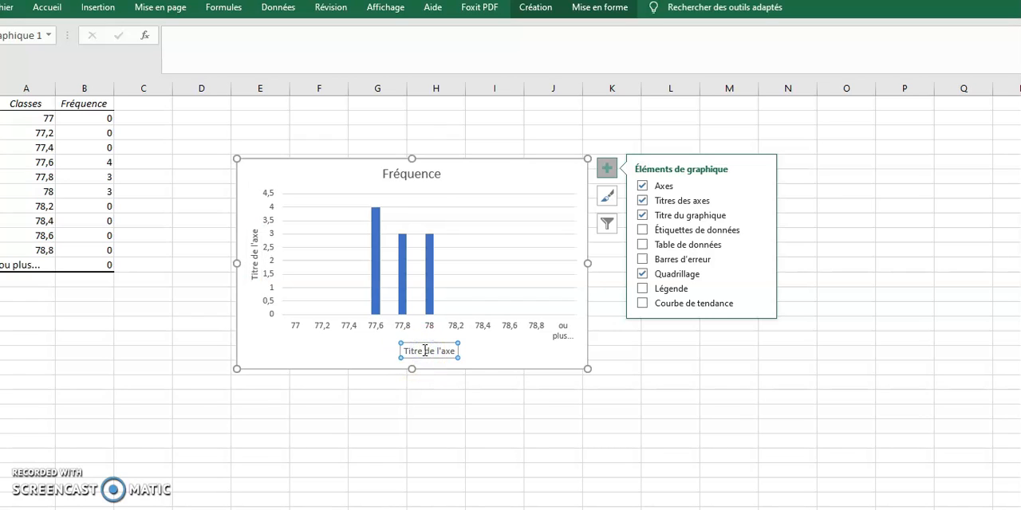
left_click(424, 351)
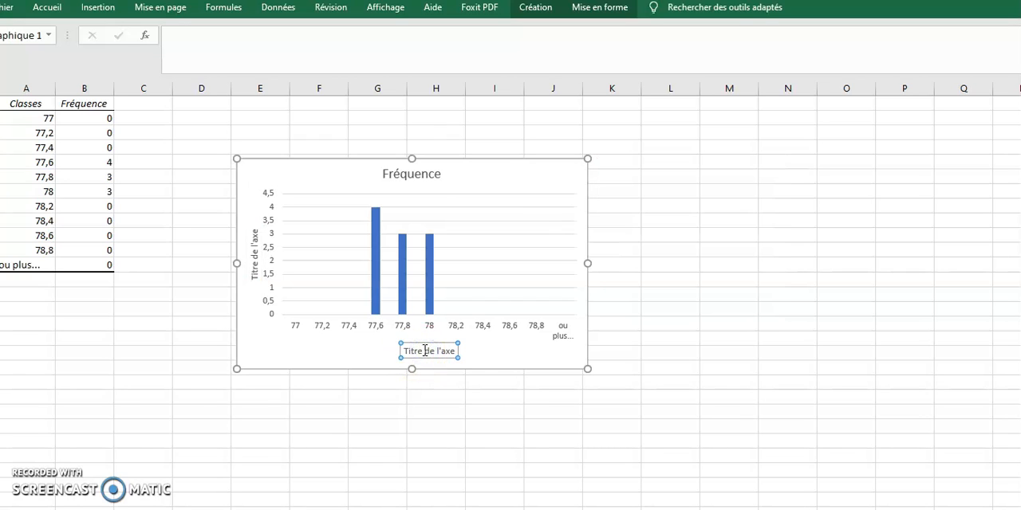
double_click(425, 351)
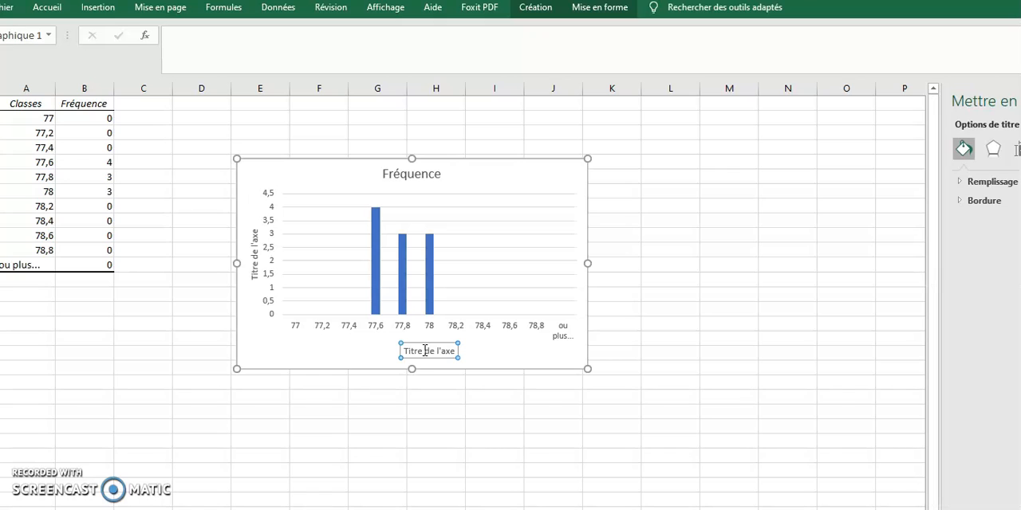
key("Return")
left_click(427, 350)
- Replace the chart's vertical axis title with text beginning "nombre d"
left_click(255, 252)
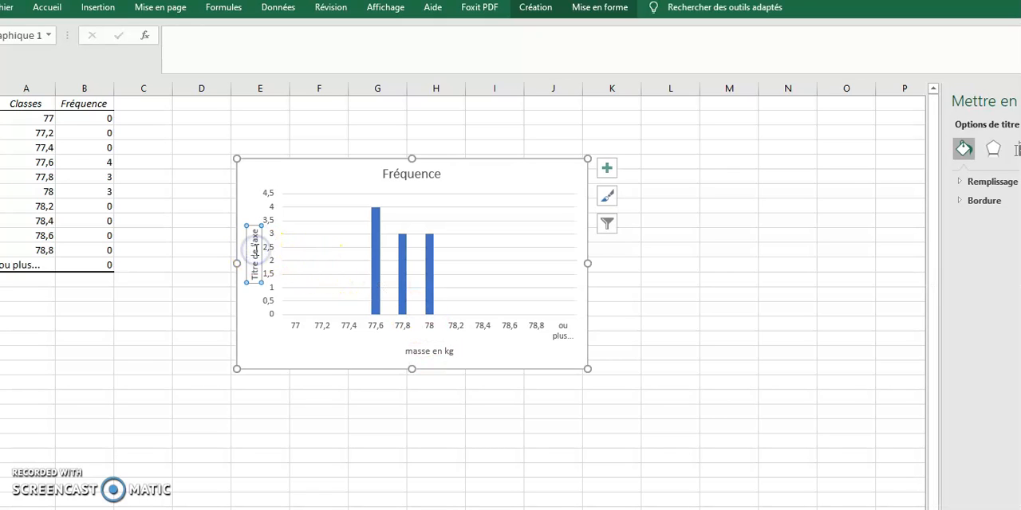
type("nombre d")
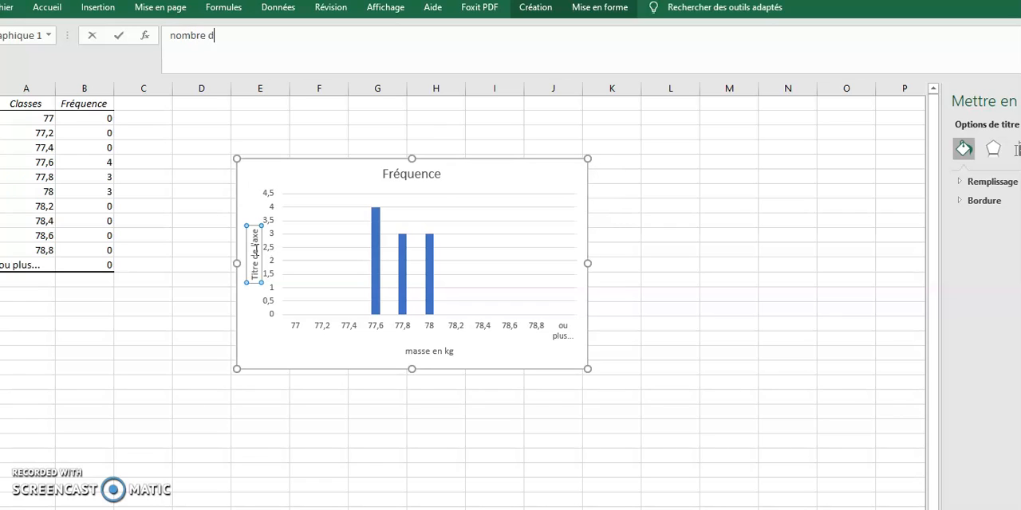